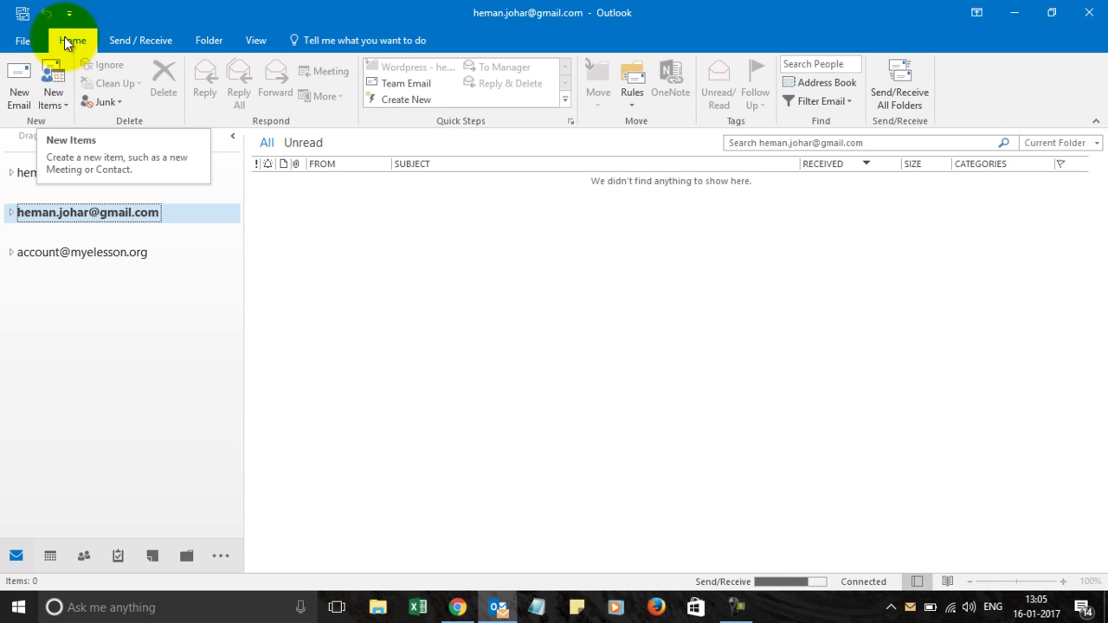
- Open the New Items list on the Home tab
left_click(66, 105)
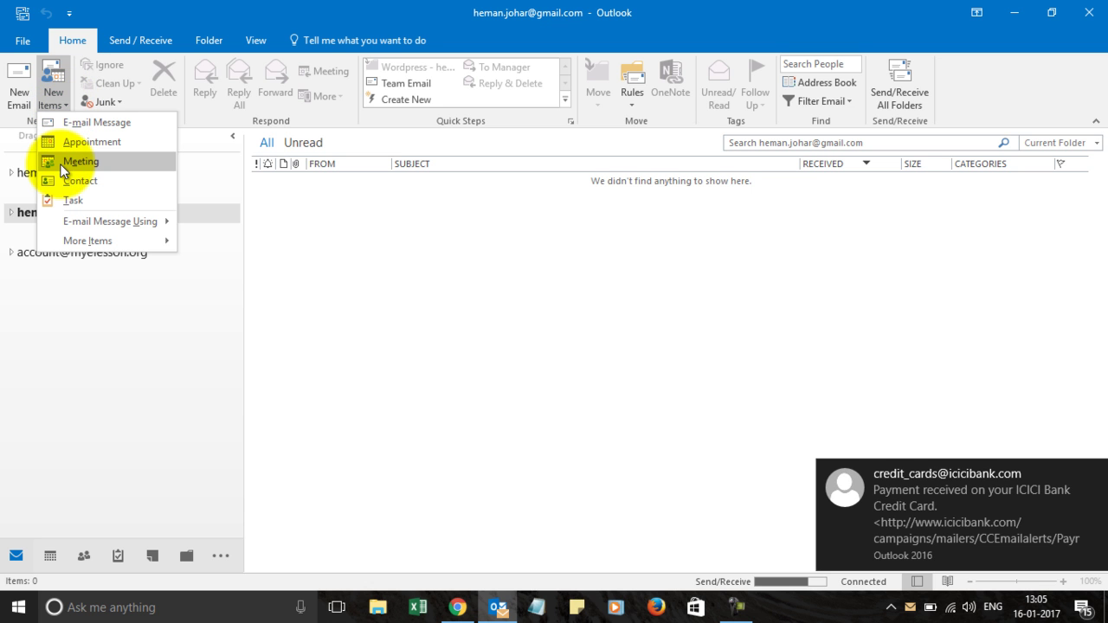
- Create a new task and dismiss the bank and Google Drive notifications
left_click(76, 198)
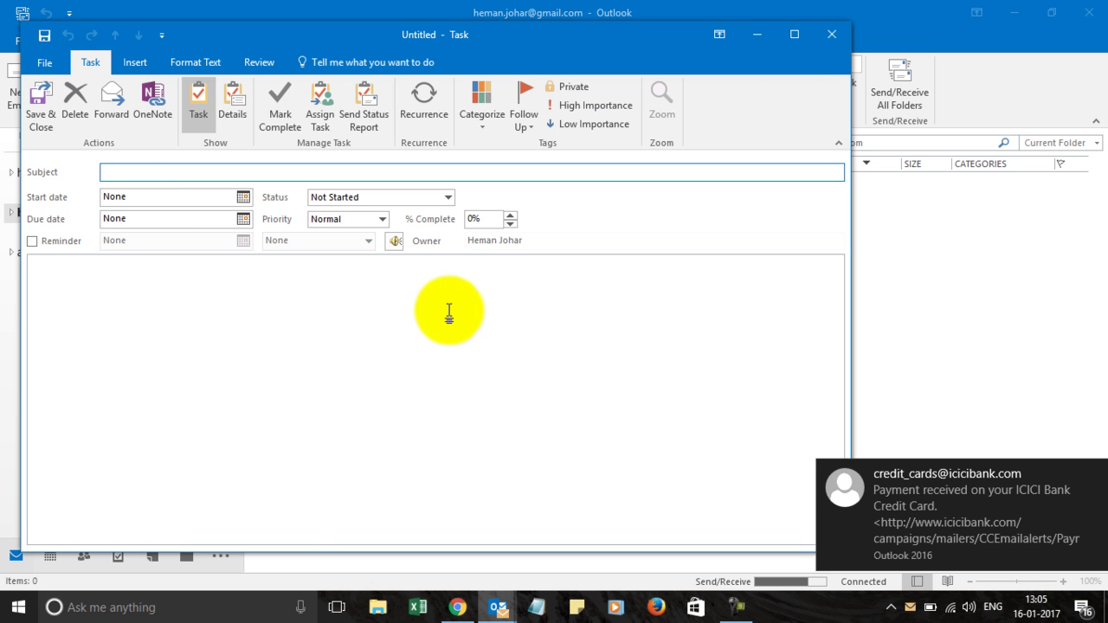
left_click(1094, 475)
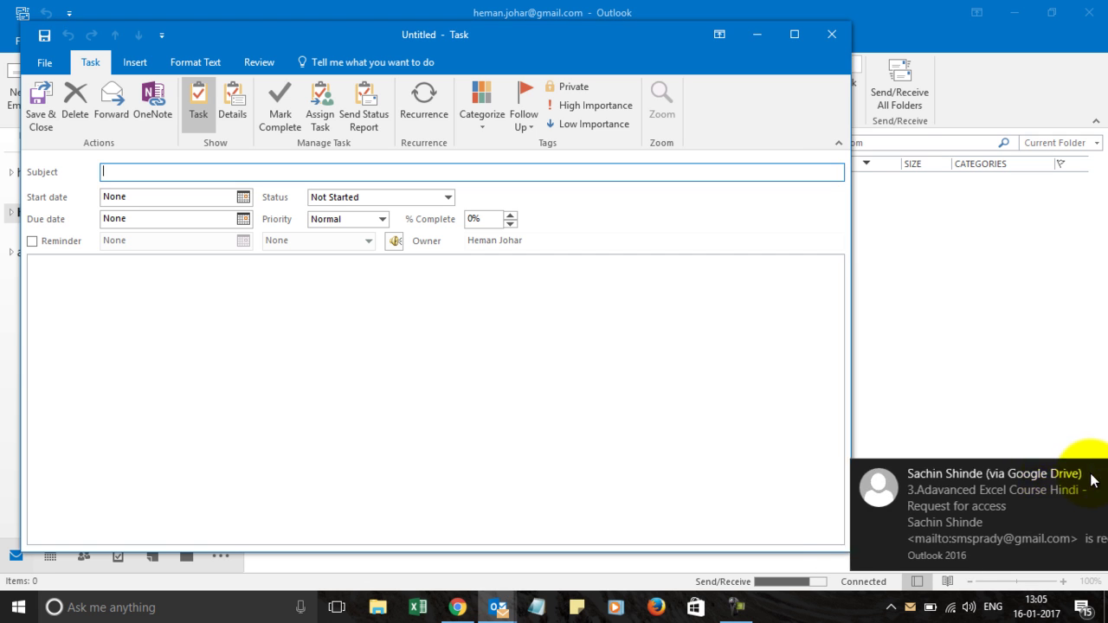
left_click(1094, 475)
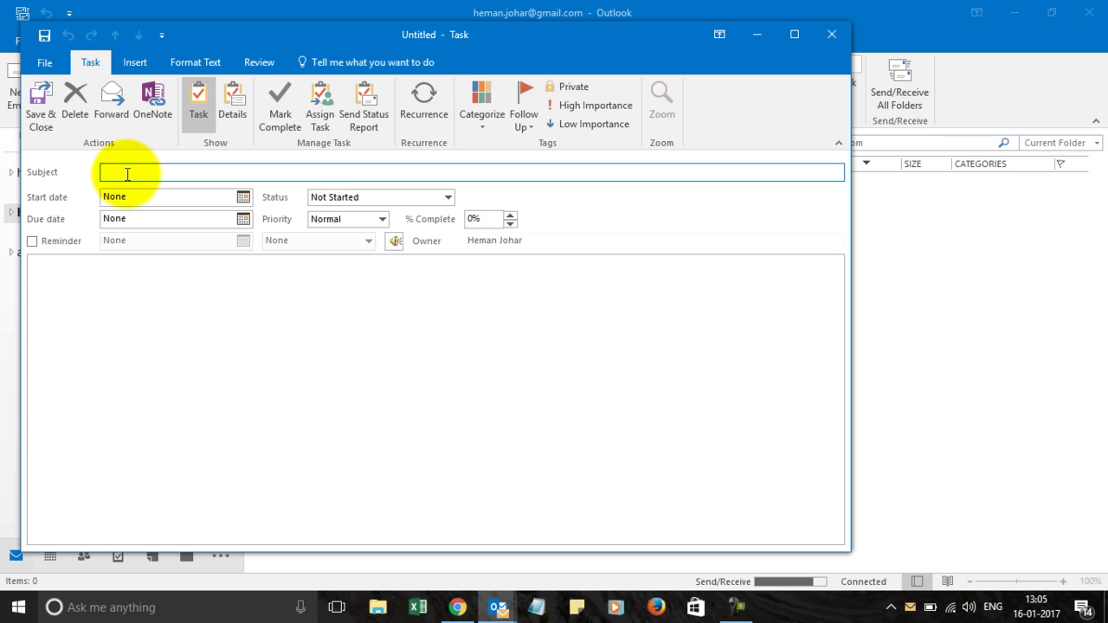
- Enter the subject 'Subscribe to Myelesson in Youtube', correcting the typos
type("Subscribe to Myelesson n Youtube")
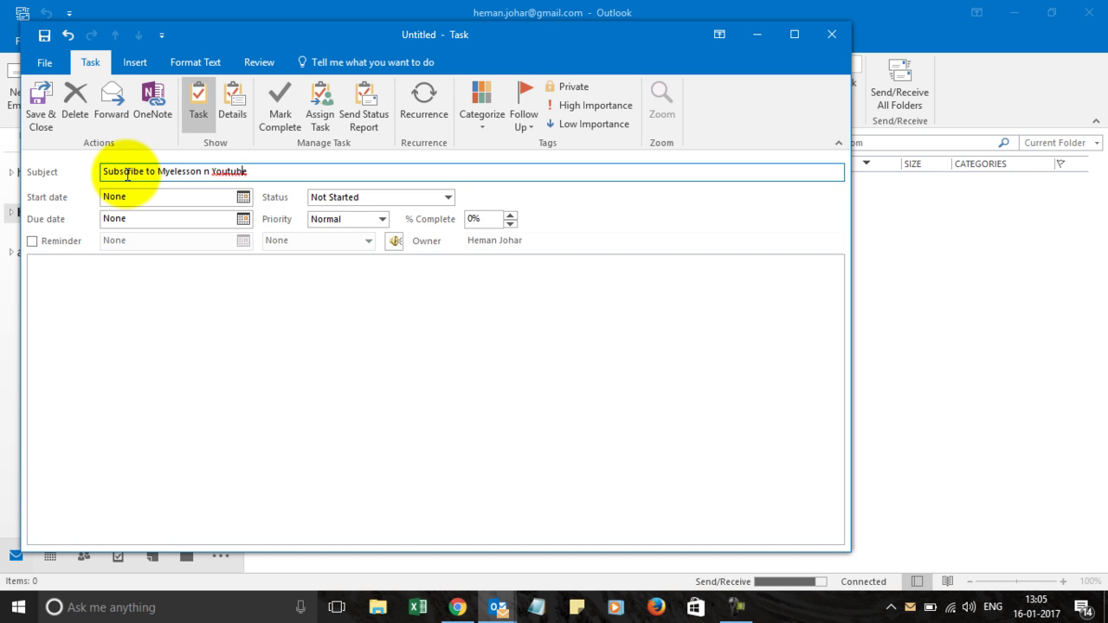
key("Left")
key("Left")
type("i")
- Set the start date to 17-01-2017 and the due date to 18-01-2017
left_click(246, 198)
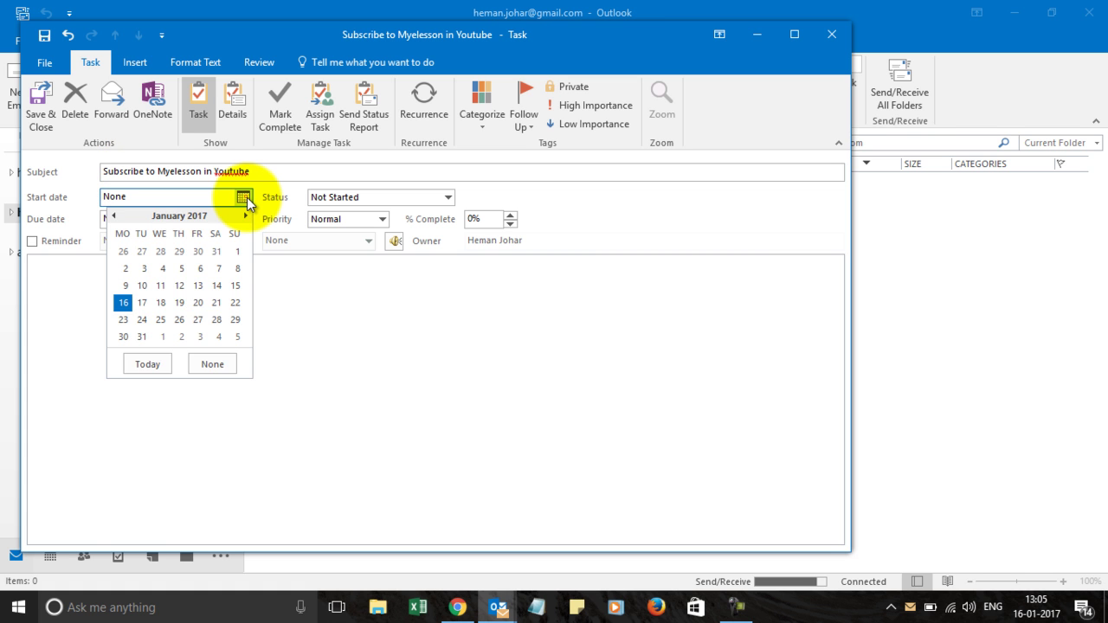
left_click(247, 202)
left_click(245, 218)
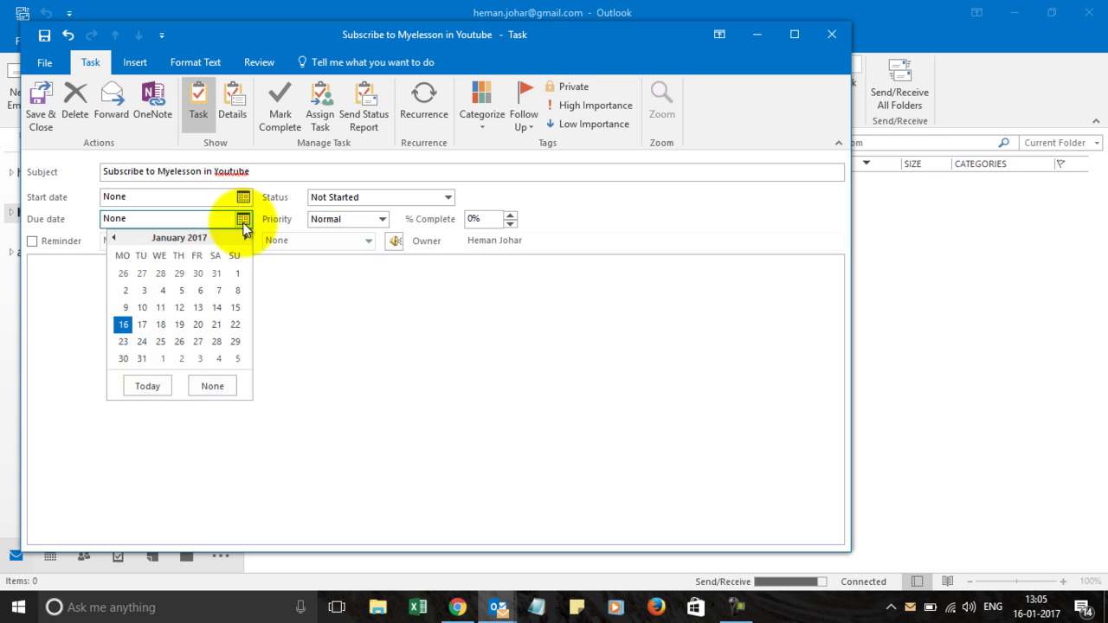
left_click(246, 217)
left_click(244, 197)
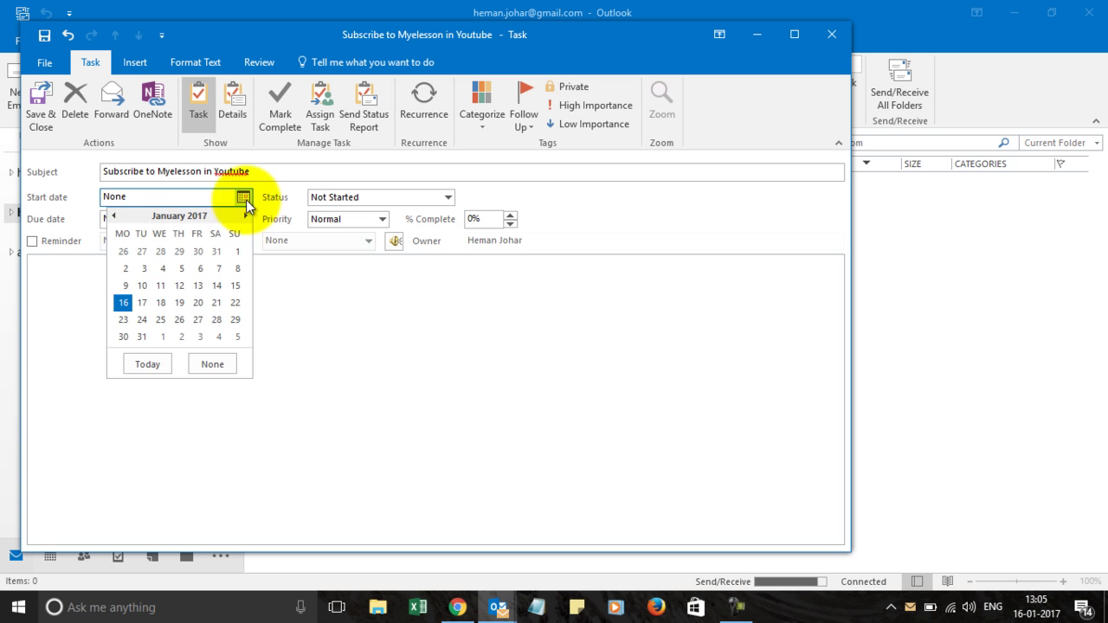
left_click(142, 302)
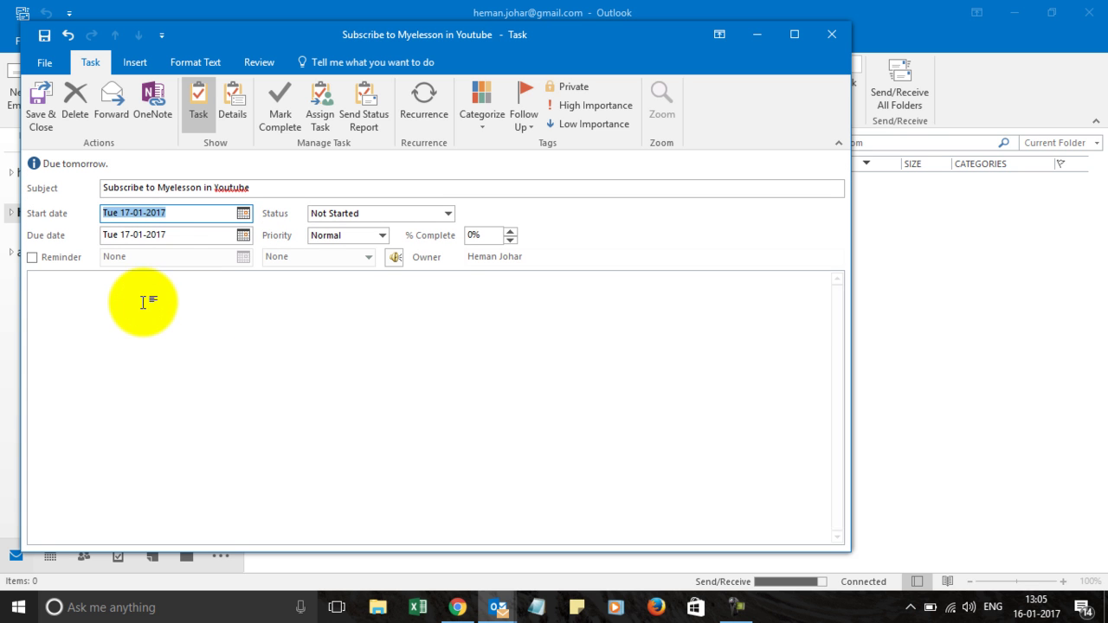
left_click(245, 236)
left_click(160, 341)
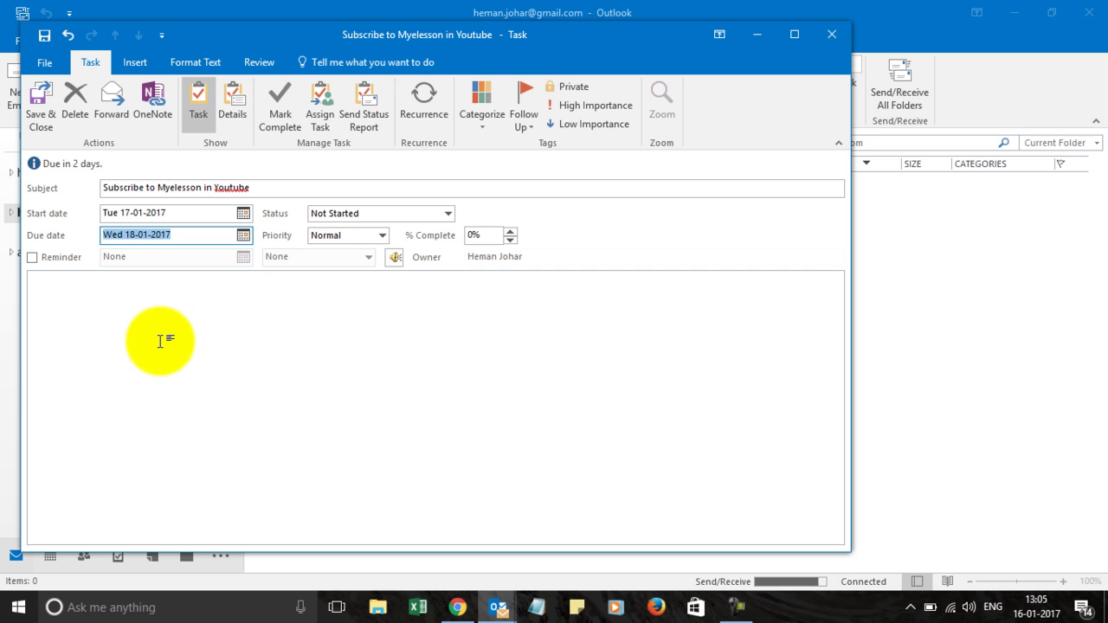
- Set the status to In Progress and the priority to High
left_click(447, 216)
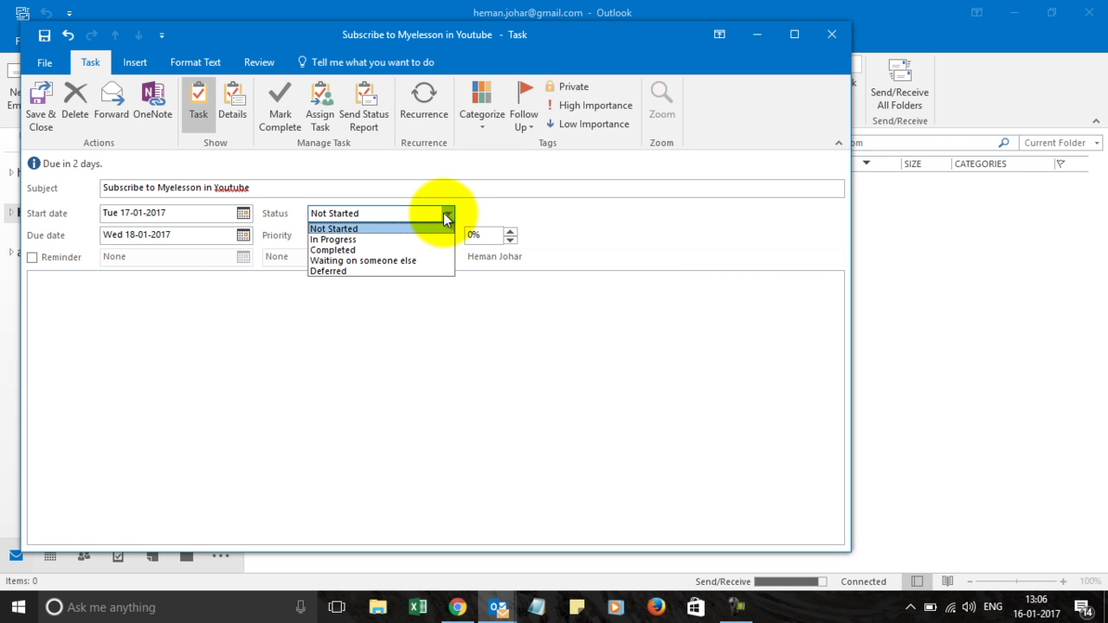
left_click(390, 241)
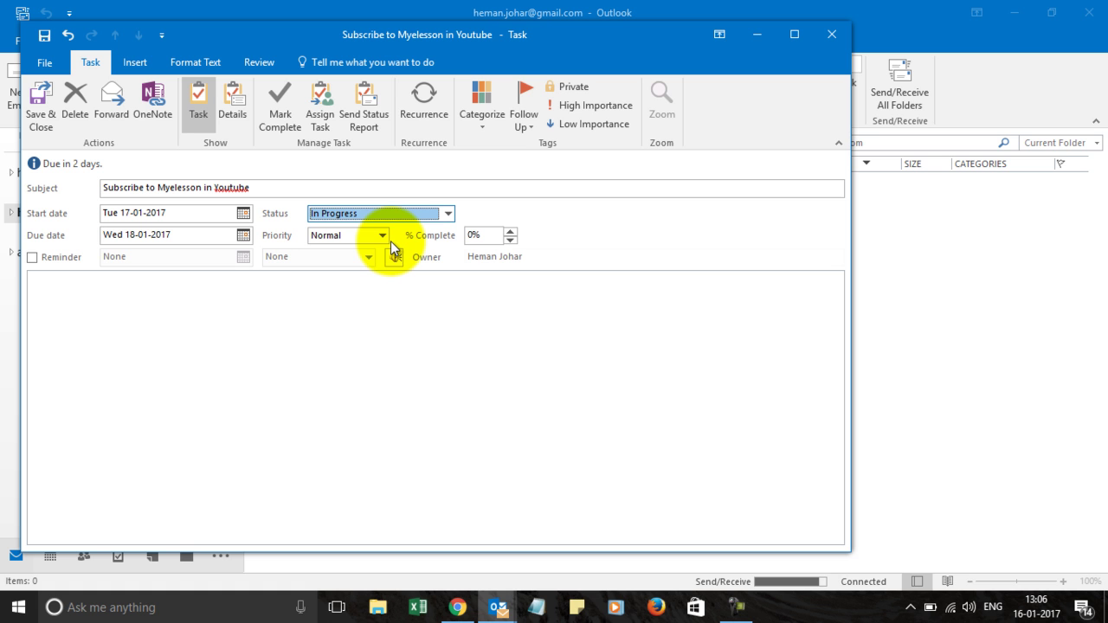
left_click(382, 234)
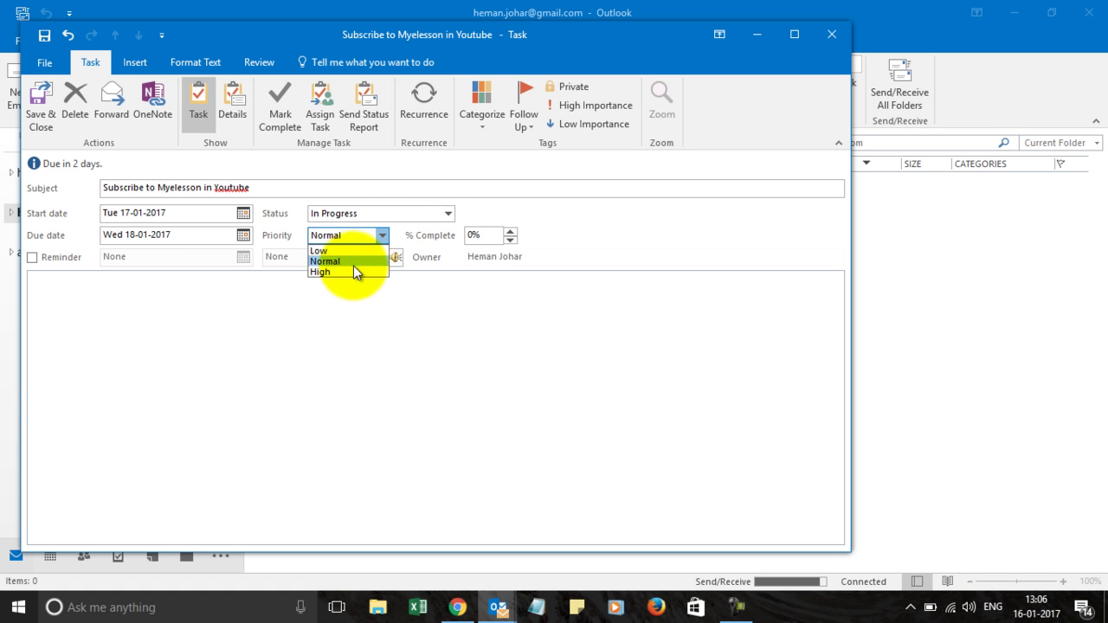
left_click(351, 271)
- Set % Complete to 50%
left_click(510, 231)
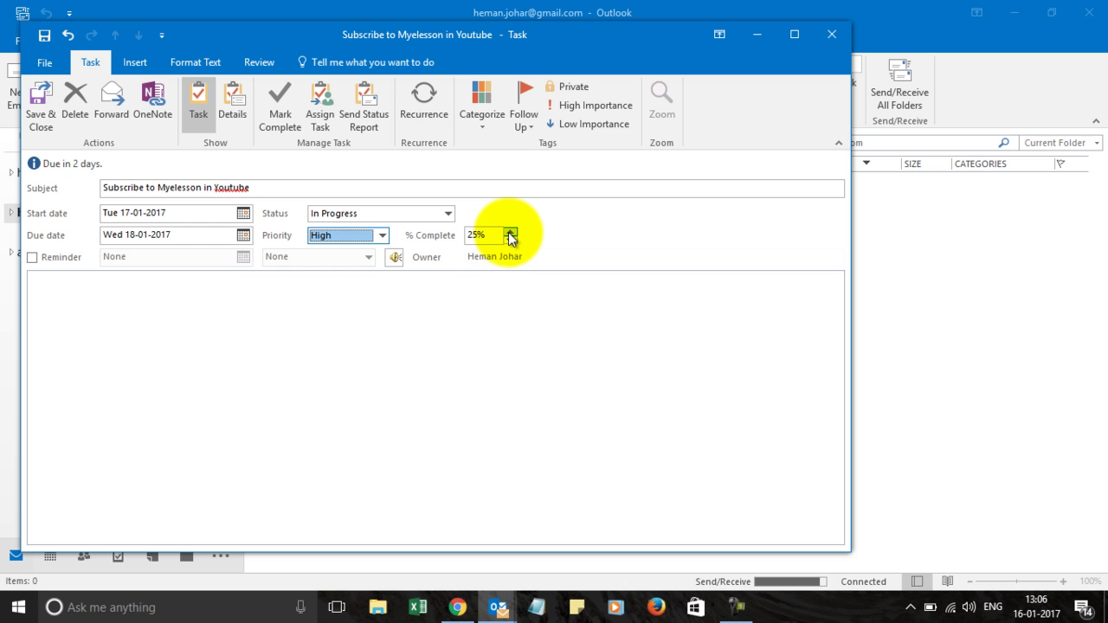
left_click(510, 231)
left_click(510, 231)
left_click(510, 232)
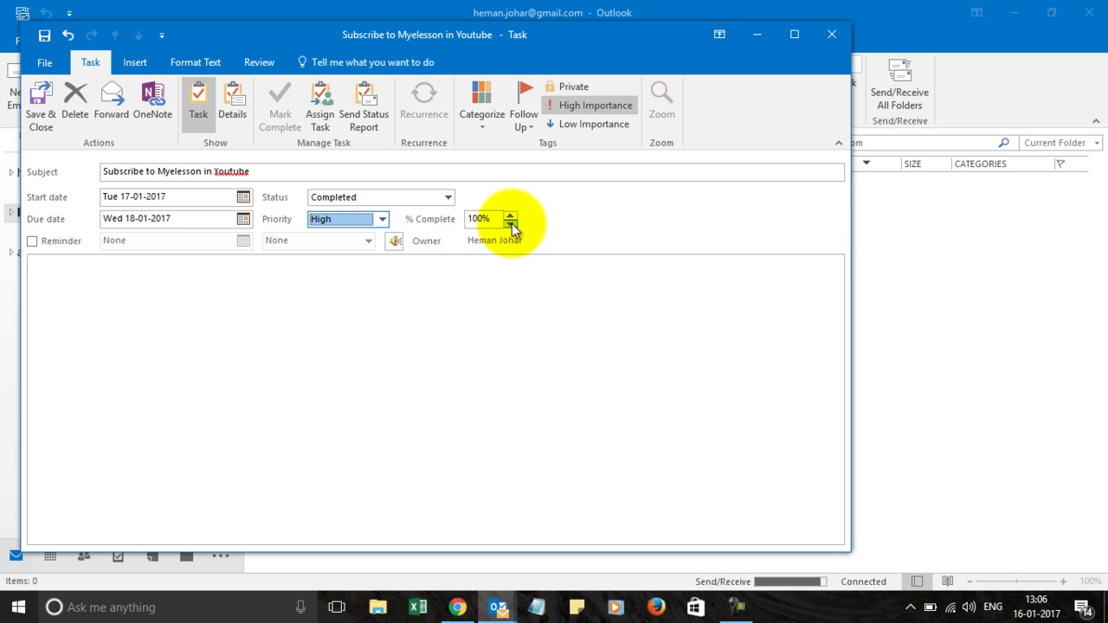
left_click(512, 226)
left_click(511, 230)
left_click(512, 225)
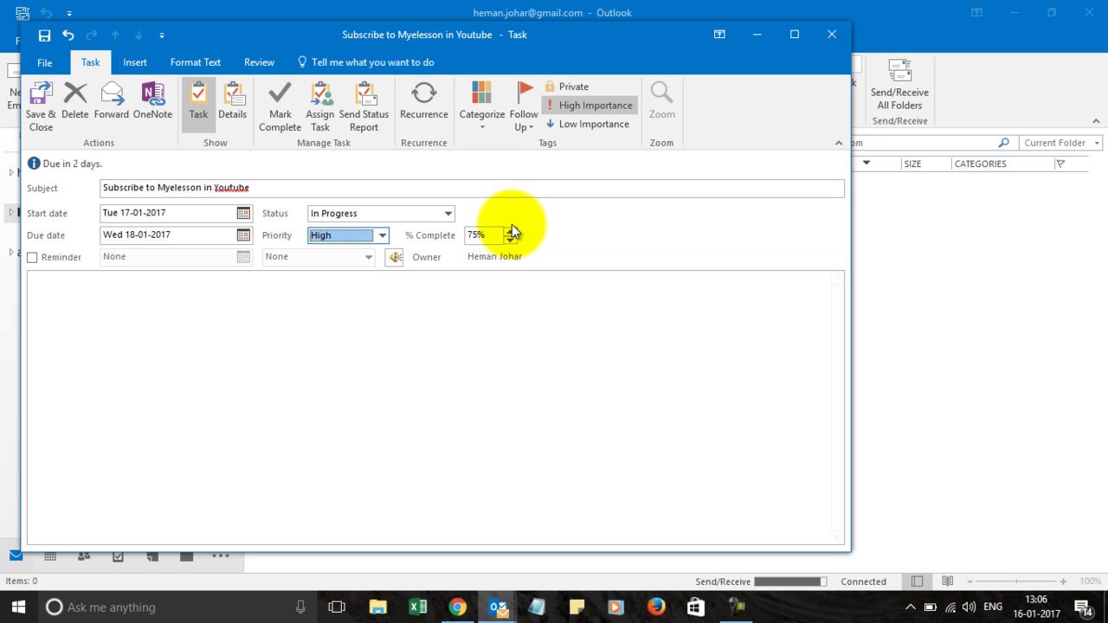
left_click(511, 240)
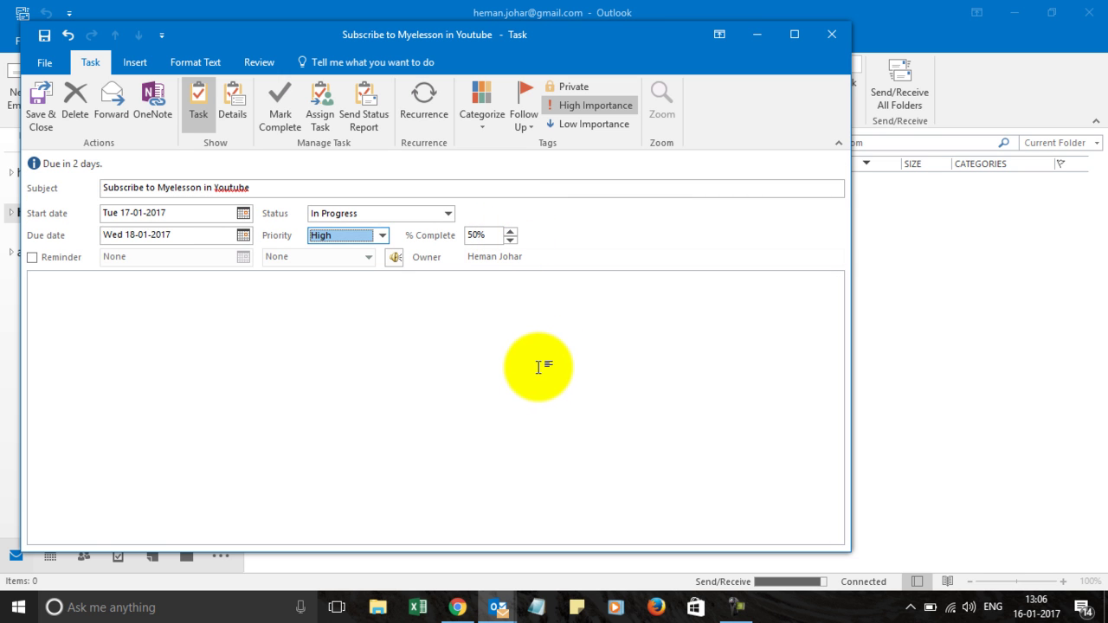
- Turn on a reminder for 18-01-2017 at 08:00 and show the task's Details page
left_click(32, 258)
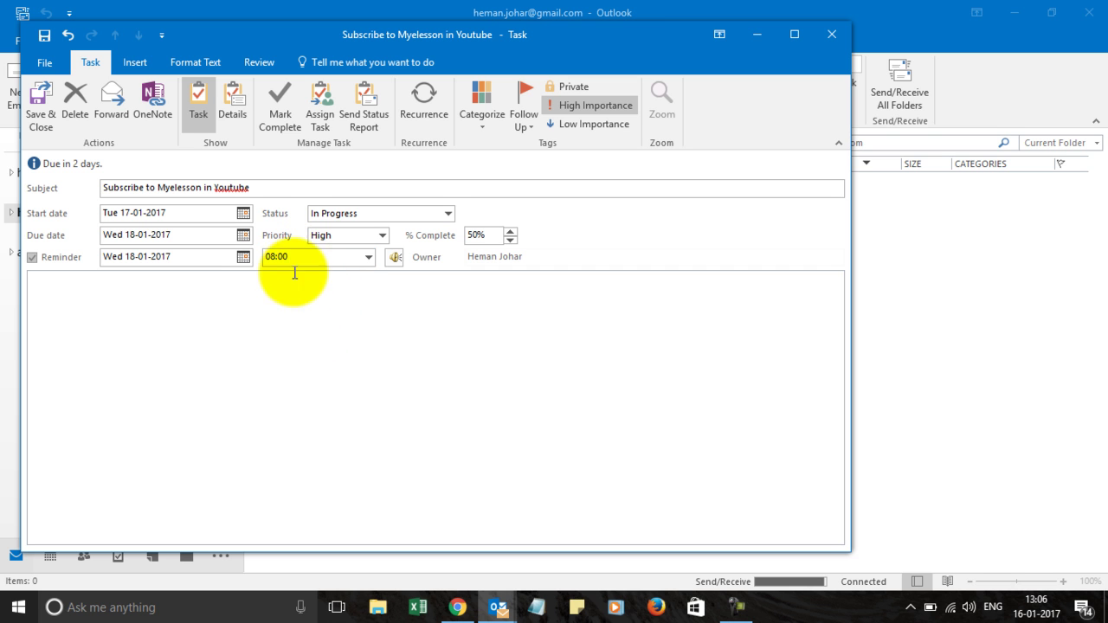
left_click(232, 102)
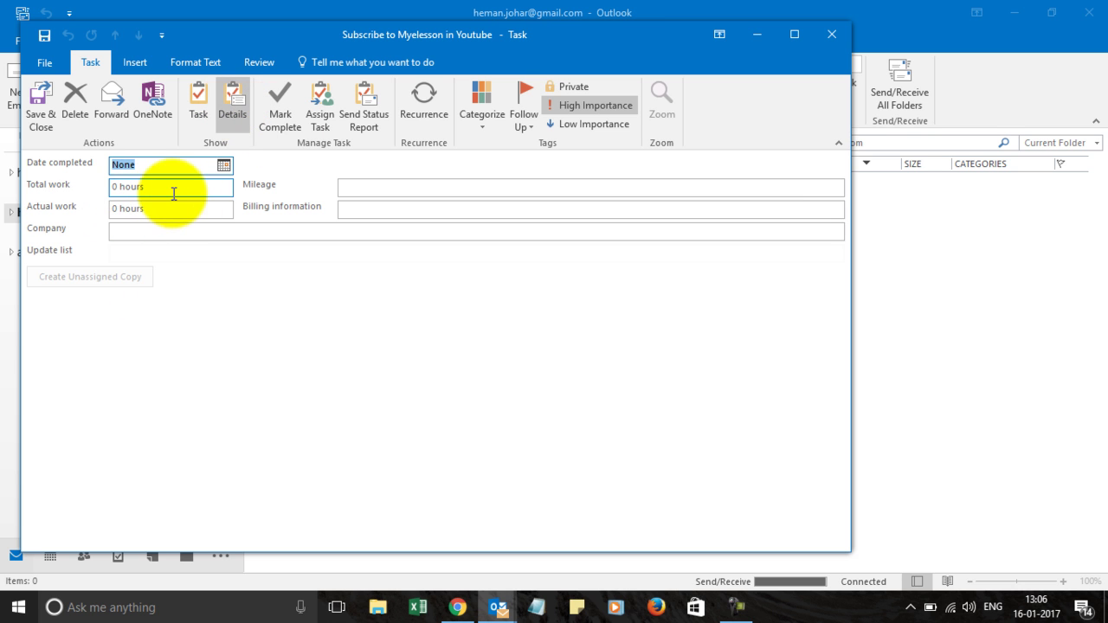
left_click(363, 187)
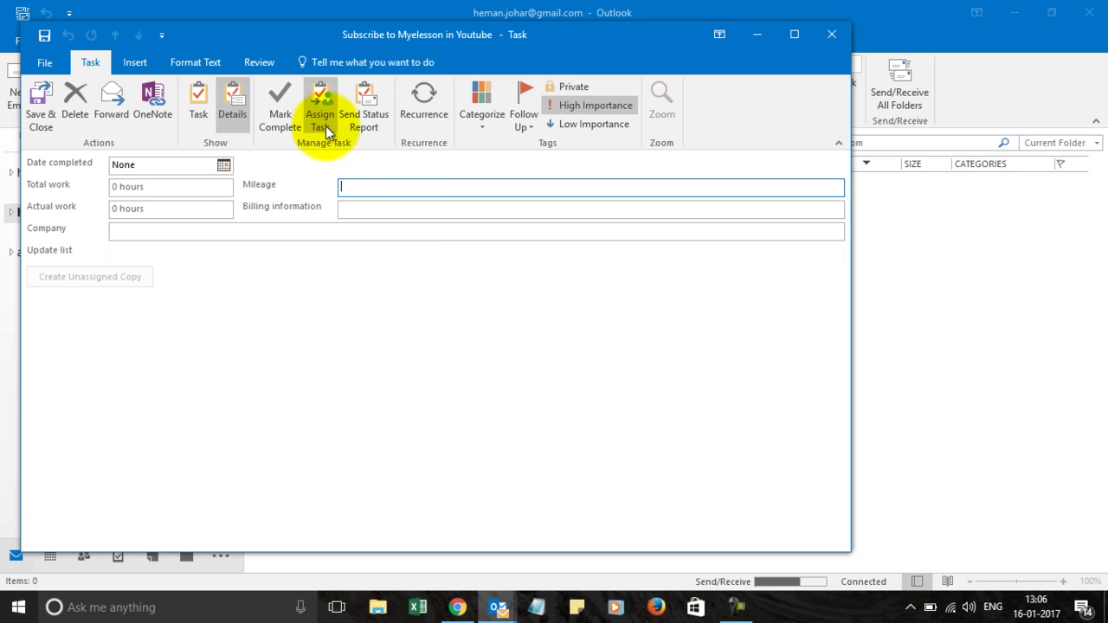
- Assign the task from the Myelesson account to the group recipient's e-mail address
left_click(322, 104)
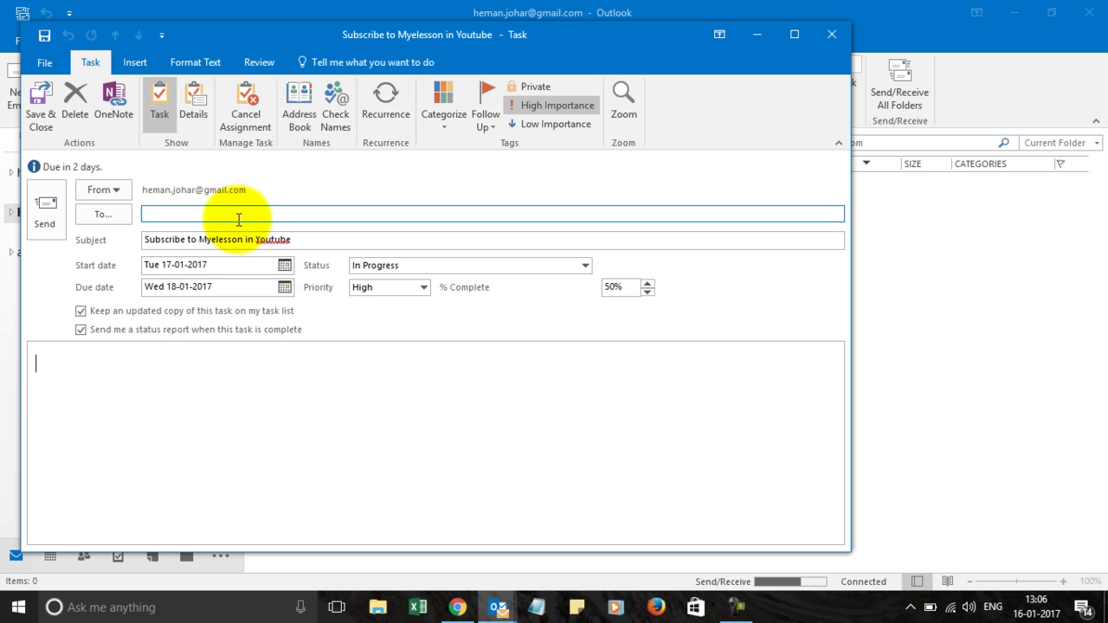
left_click(120, 190)
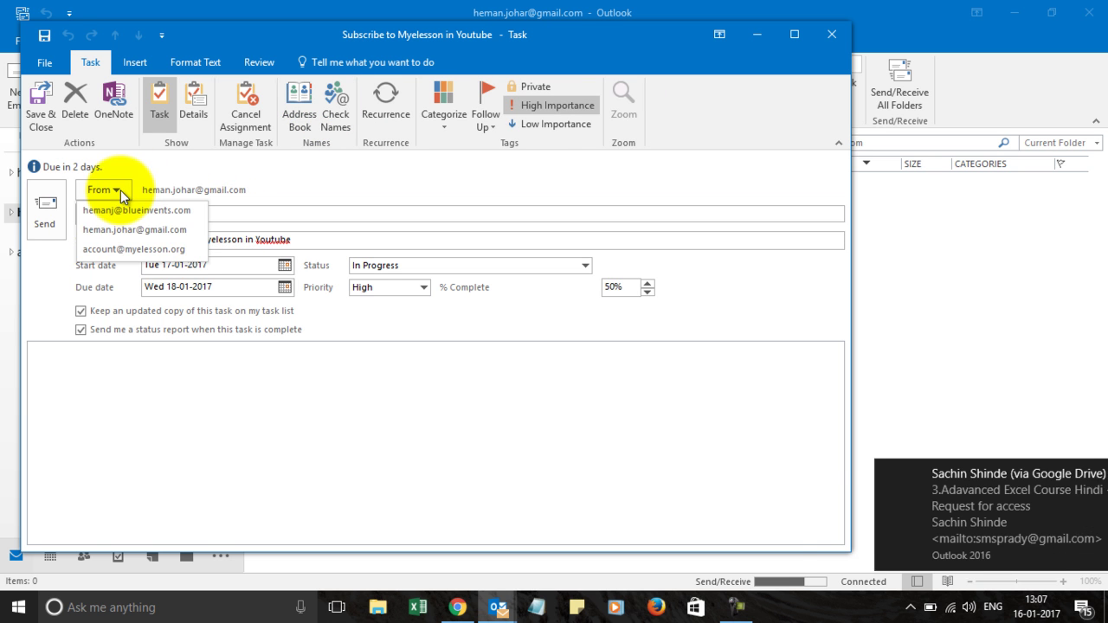
left_click(130, 250)
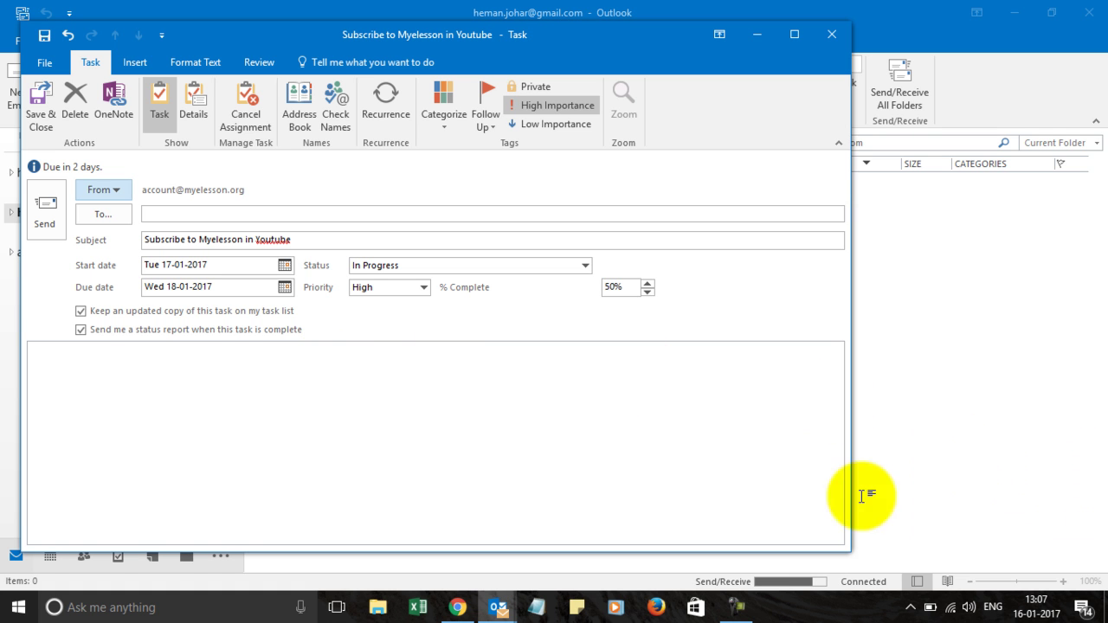
left_click(155, 212)
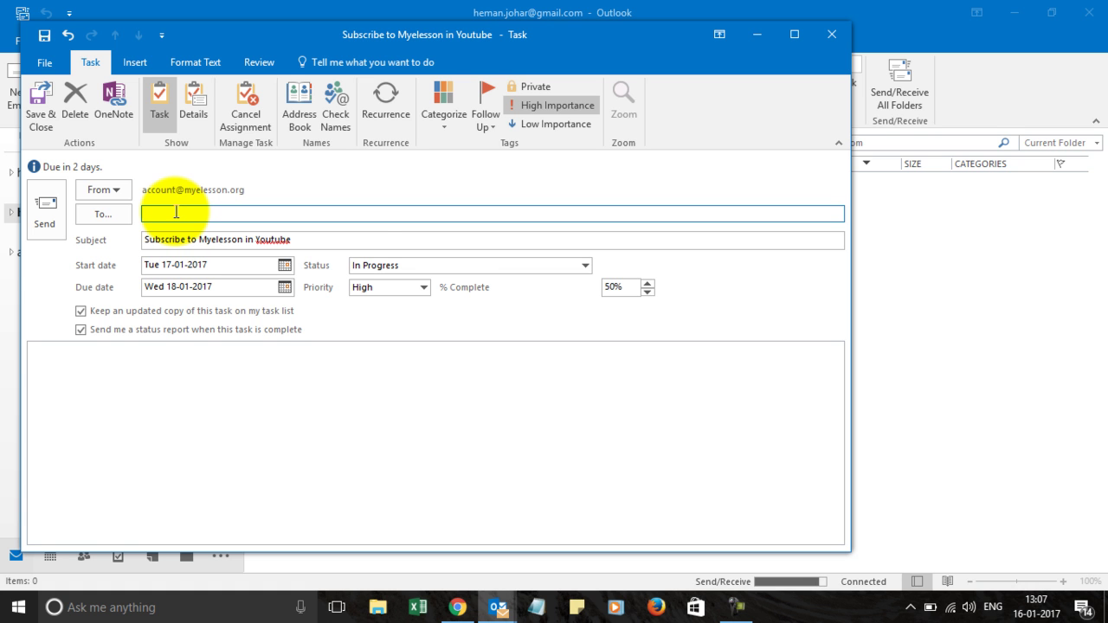
left_click(320, 372)
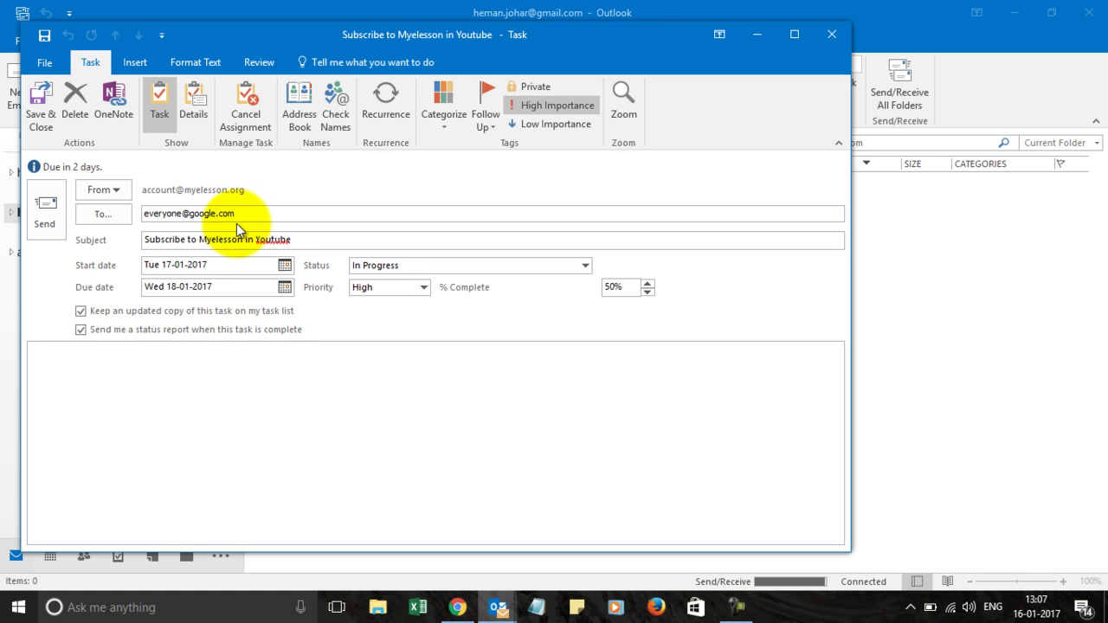
- Open Task Recurrence, showing weekly every 1 week on Tuesday with no end date
left_click(382, 110)
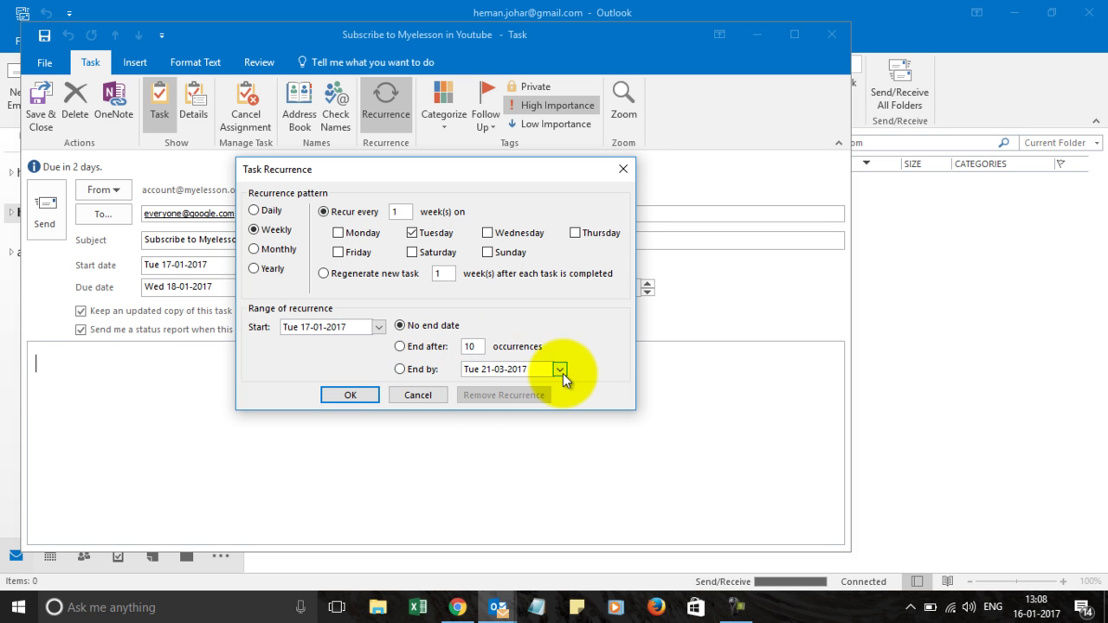
- Cancel the recurrence, check Follow Up, and browse the ribbon tabs ending on Insert
left_click(414, 394)
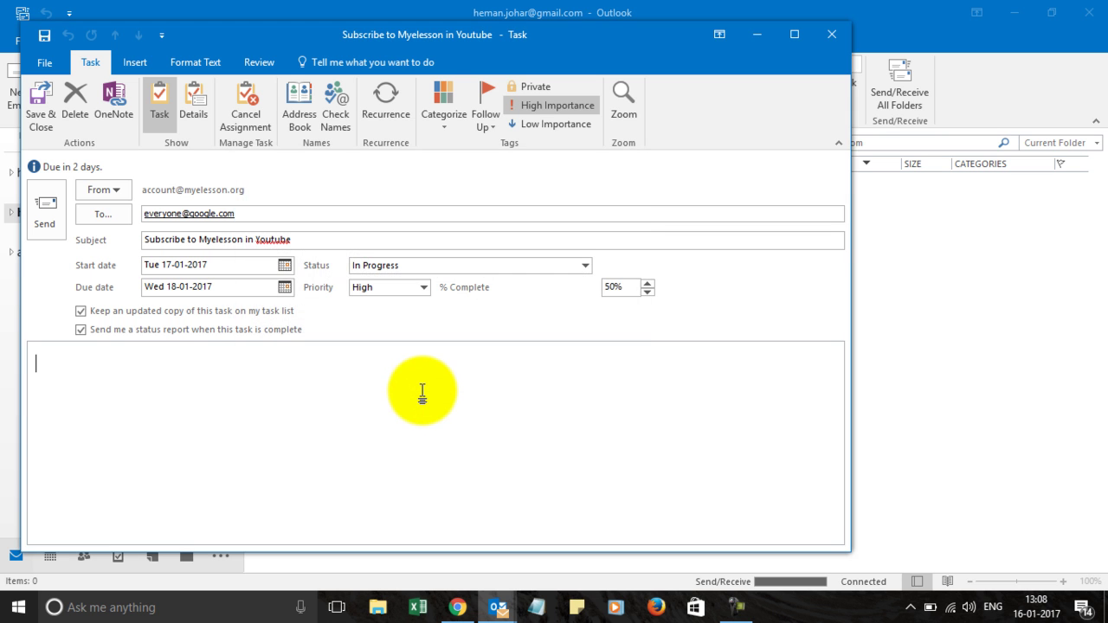
left_click(494, 127)
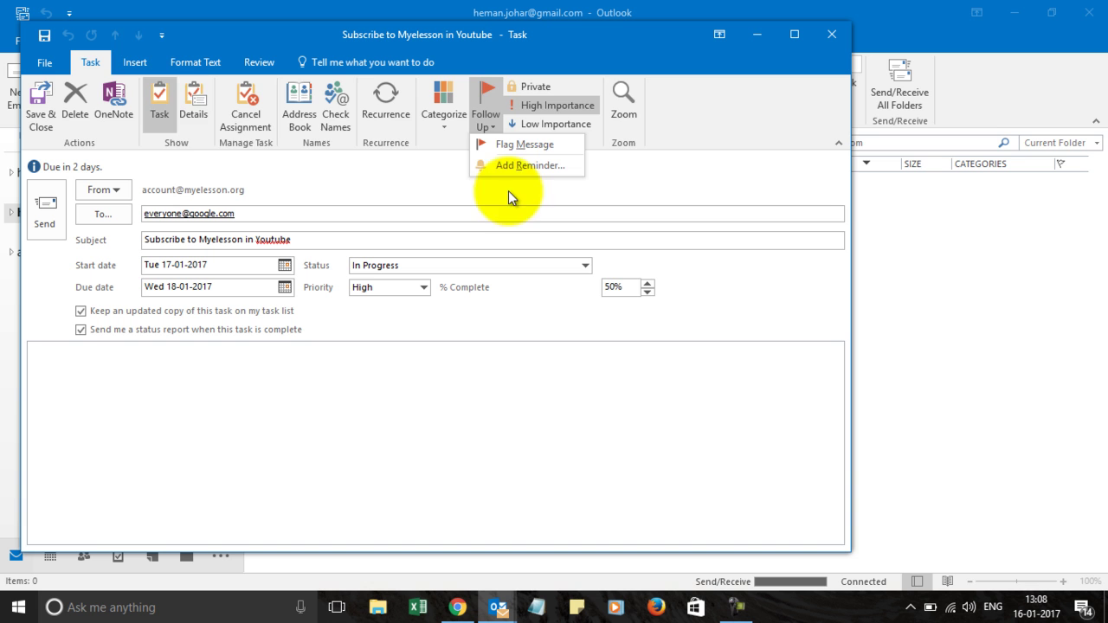
left_click(135, 61)
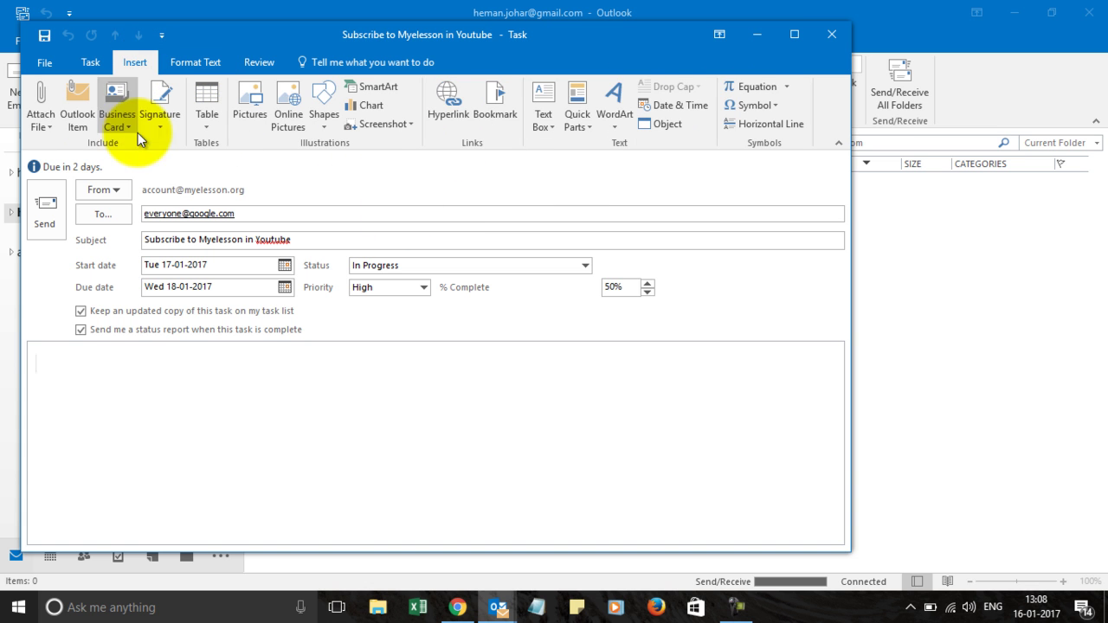
left_click(202, 67)
left_click(259, 63)
left_click(144, 66)
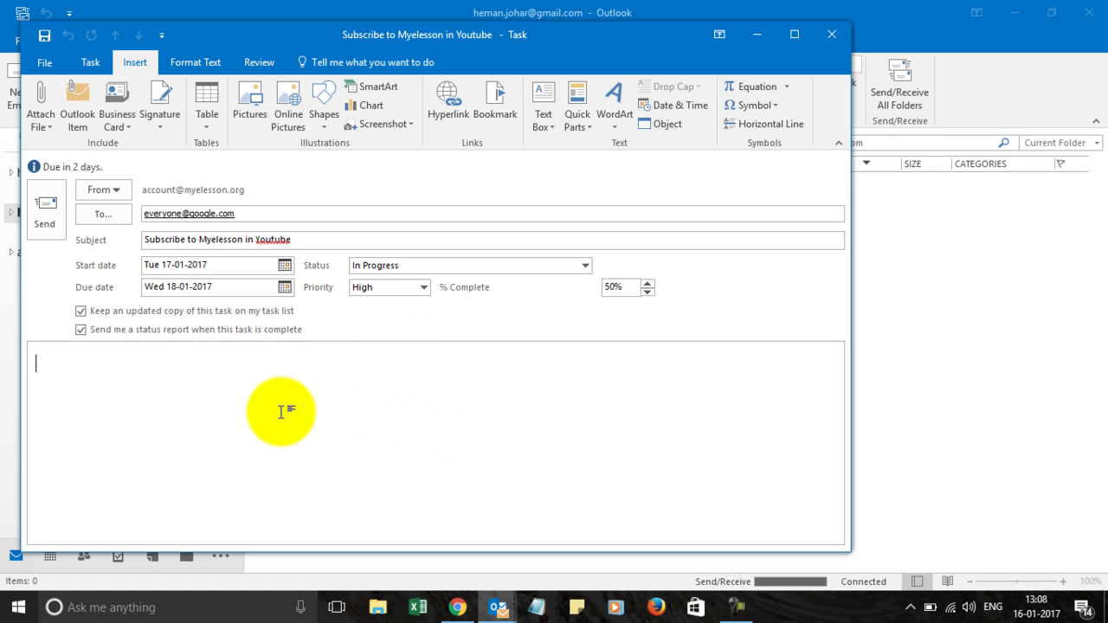
type("www.my")
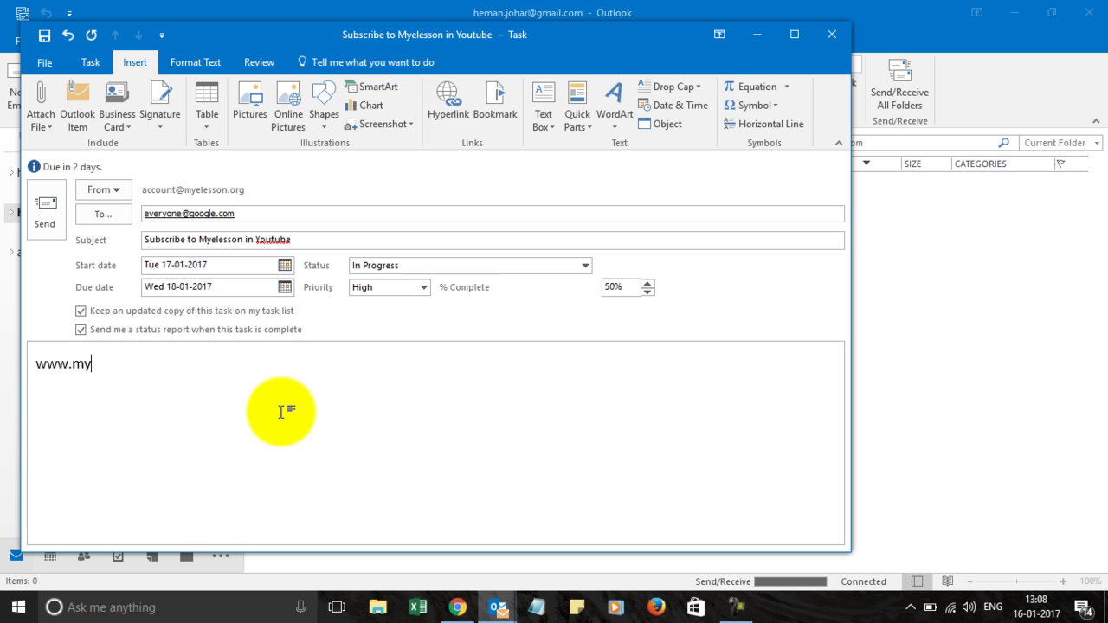
type("elsson.org")
key("Return")
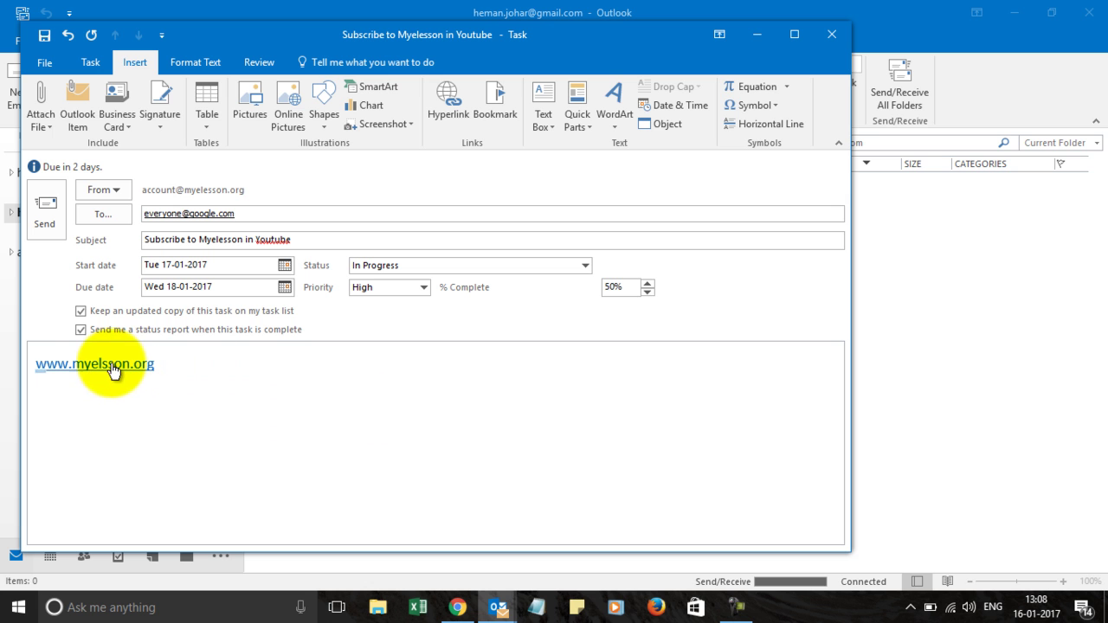
left_click(167, 365)
key("Left")
key("Left")
key("Left")
key("Left")
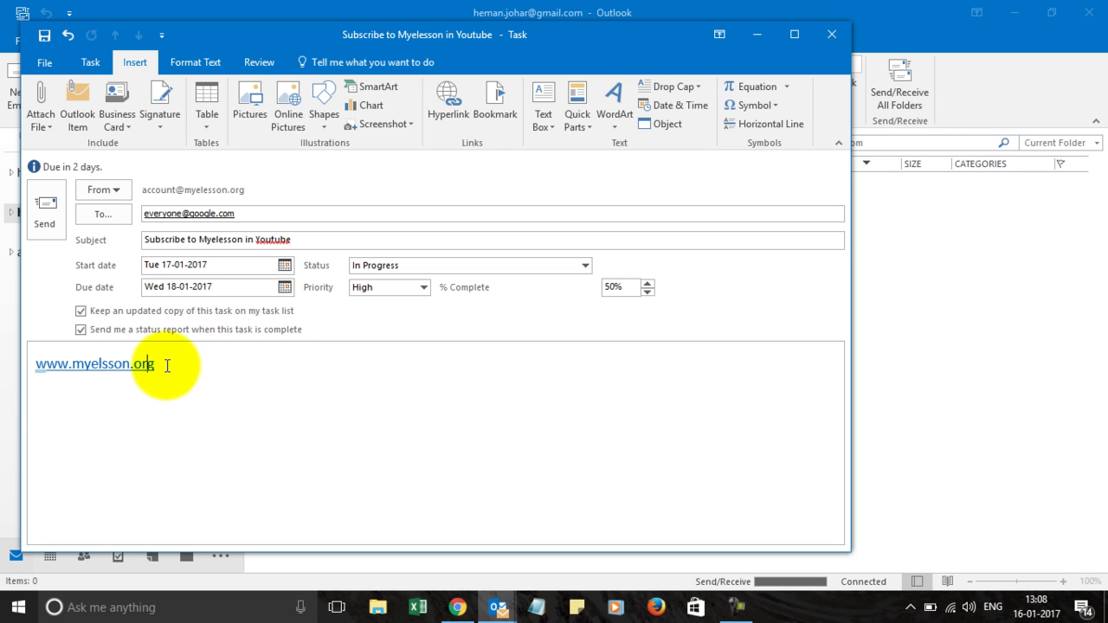
key("Left")
key("Left")
key("Left")
key("Left")
type("e")
key("Right")
key("Right")
key("Right")
key("Right")
key("Right")
key("Right")
key("Right")
key("Right")
key("Down")
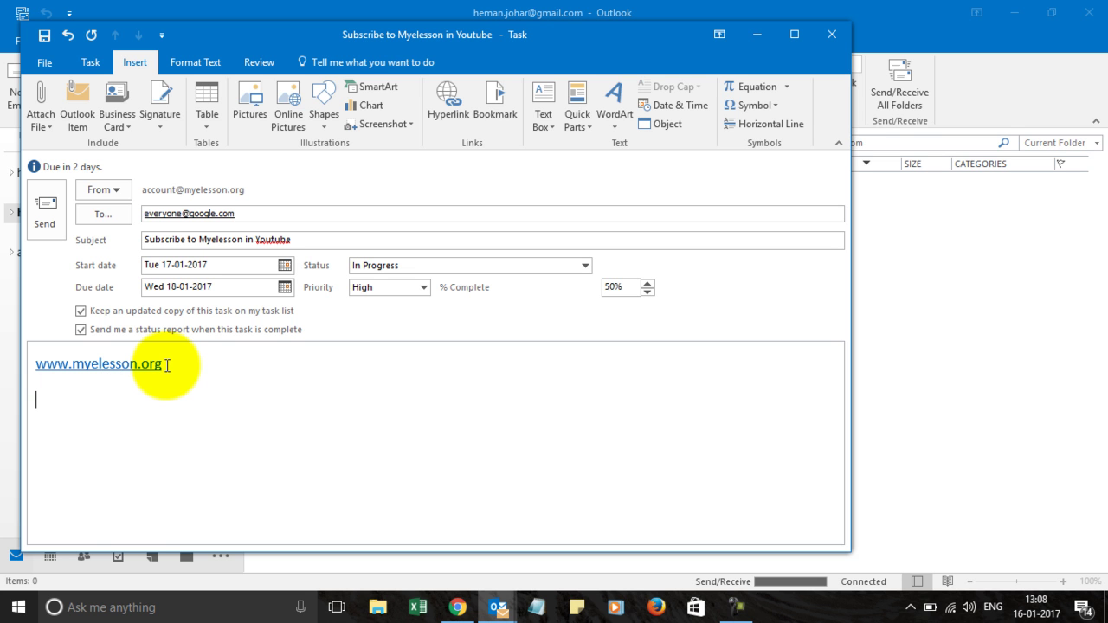